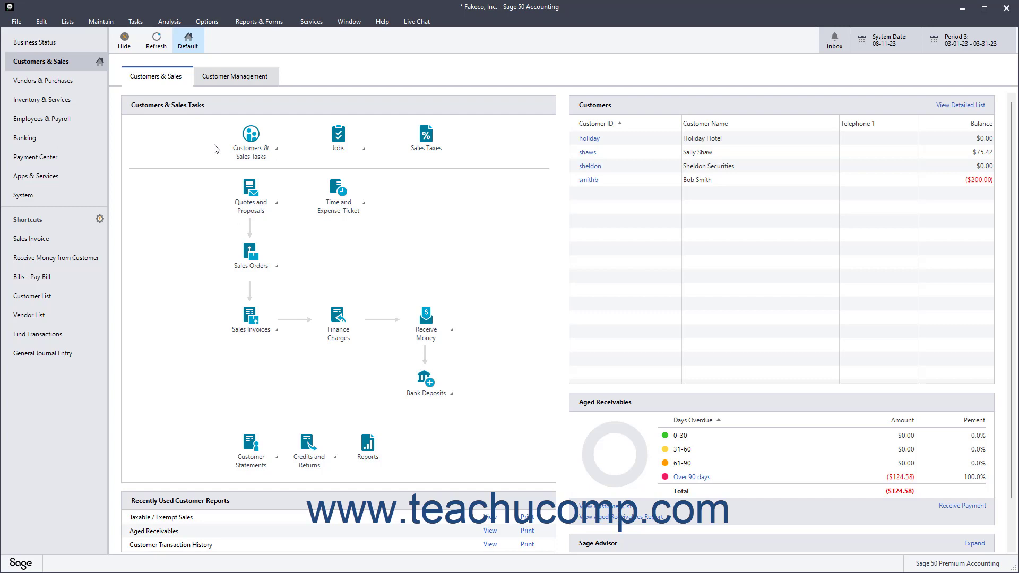
# Review the default settings for new customers and close them without changes
pyautogui.click(111, 26)
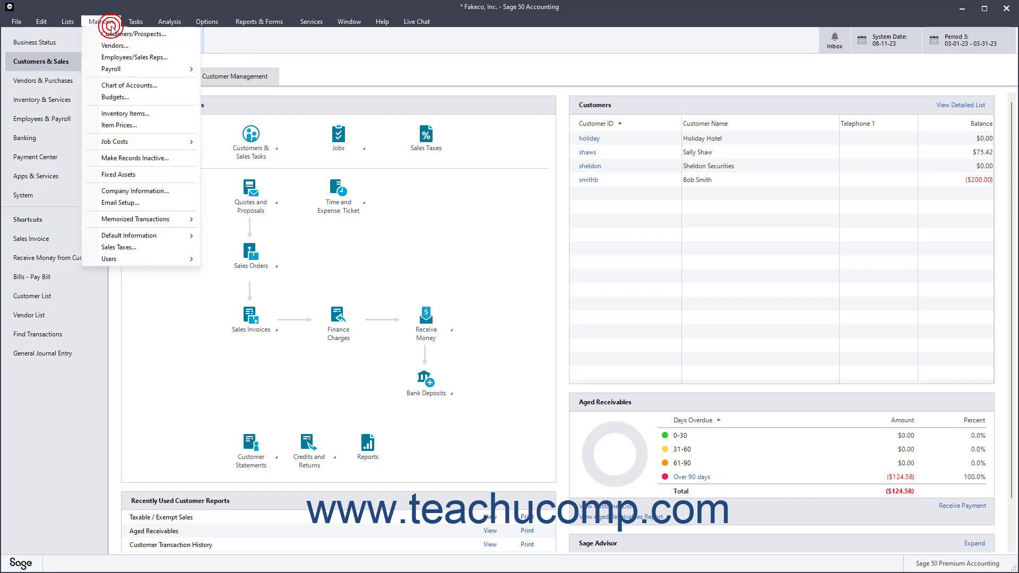
pyautogui.moveTo(159, 235)
pyautogui.click(212, 234)
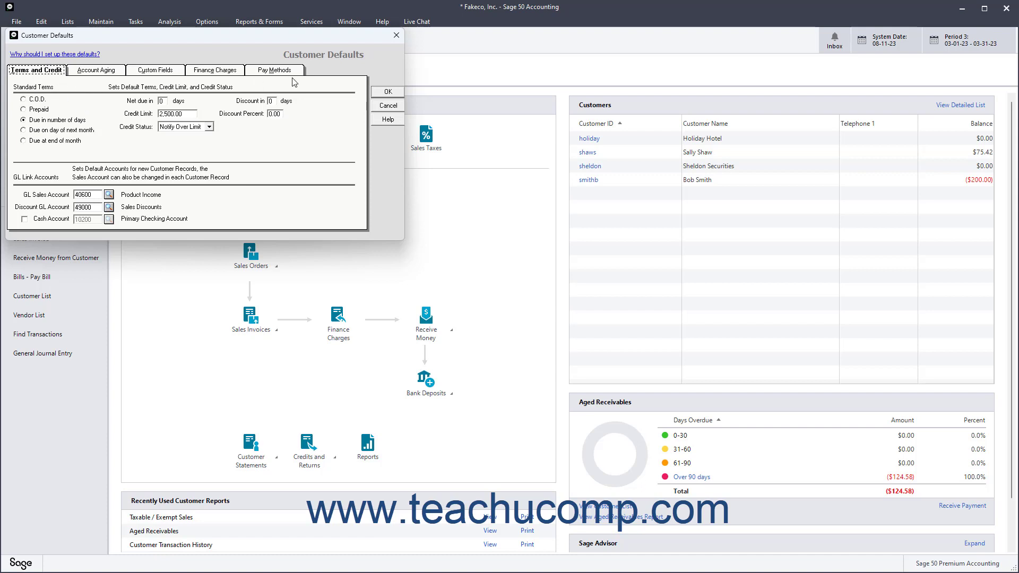
pyautogui.click(381, 109)
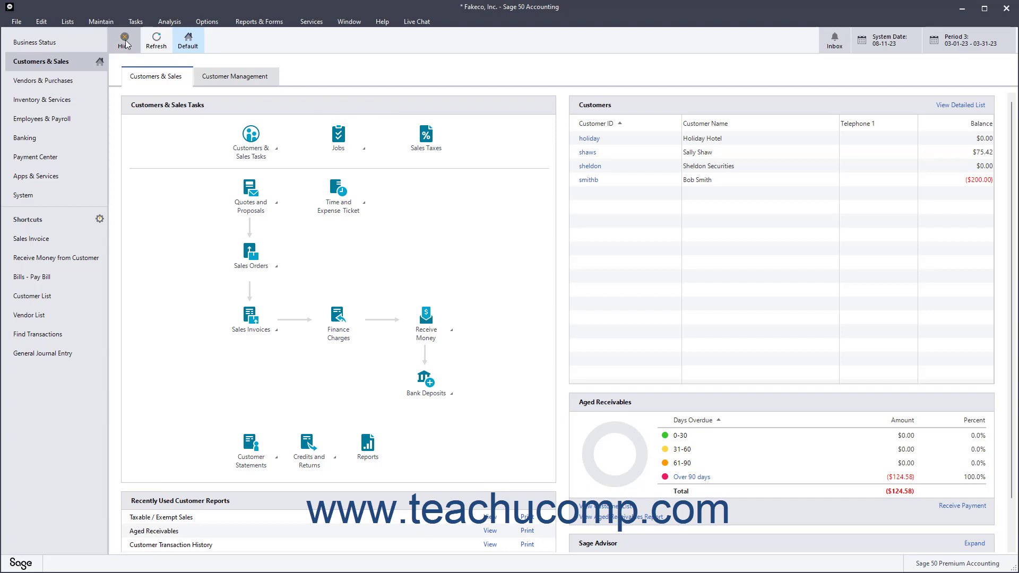
# Add a new customer with its customer ID and name 'Anytown Public Library', and save it
pyautogui.click(109, 22)
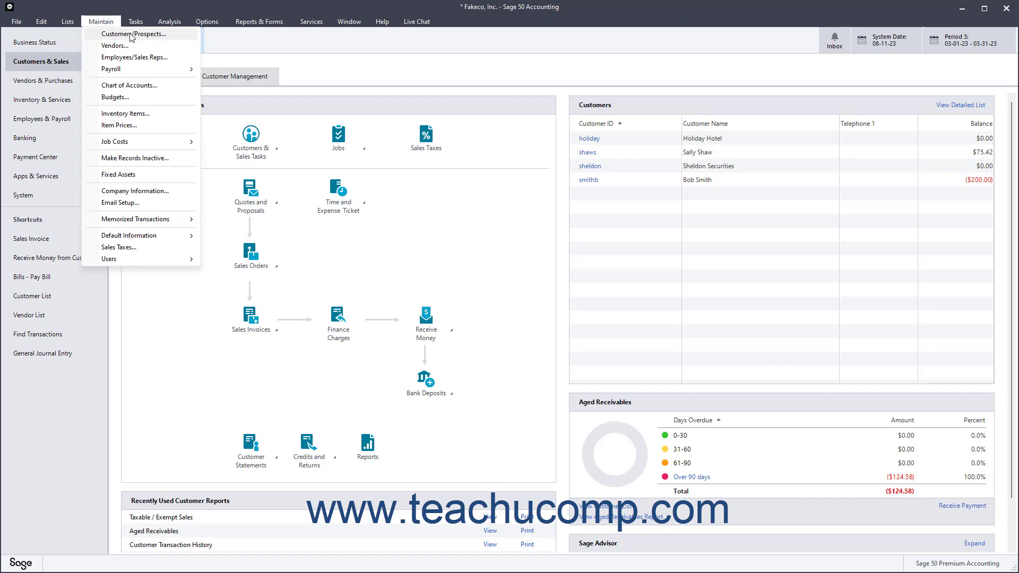
pyautogui.click(131, 35)
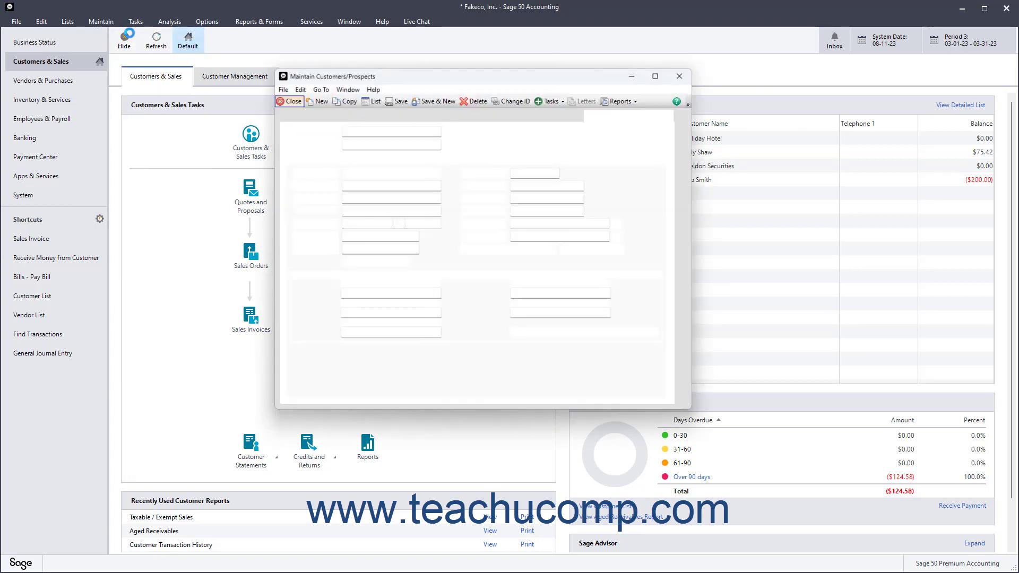
pyautogui.click(319, 102)
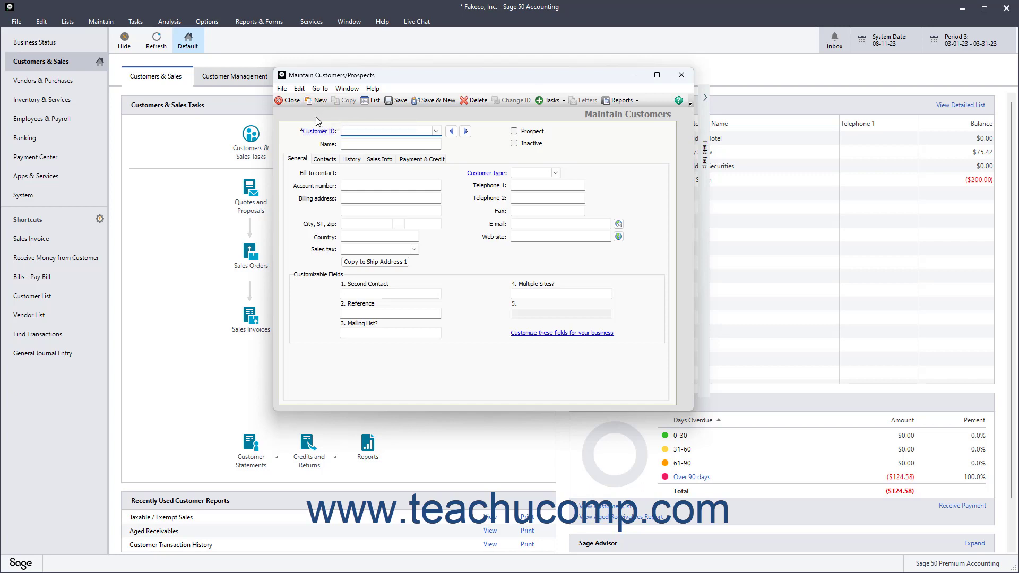
pyautogui.click(353, 131)
pyautogui.write('ATWNIB')
pyautogui.press('Tab')
pyautogui.write('Anytown Public Library')
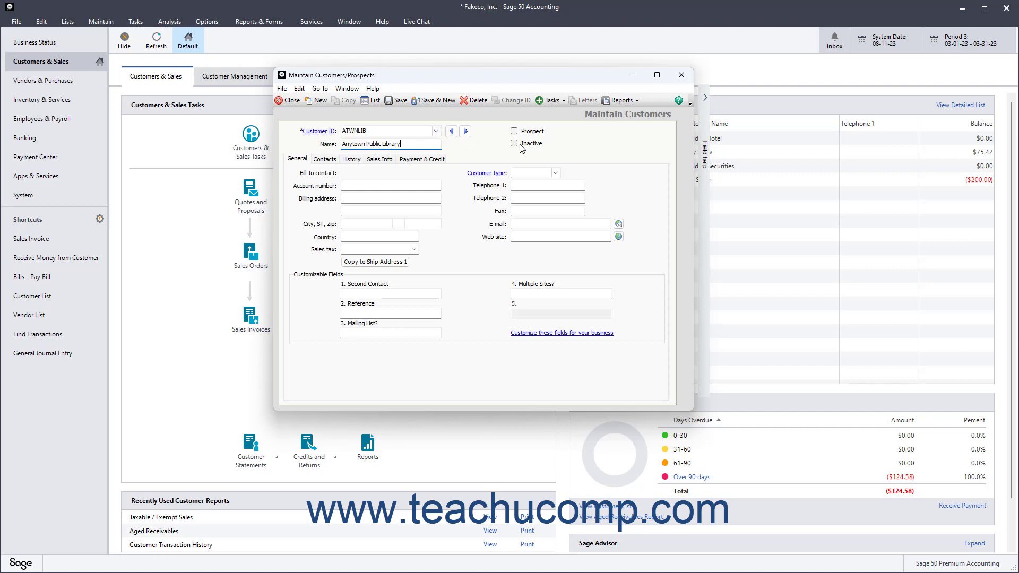
pyautogui.click(398, 103)
# Enter the billing address 1000 Pine St., Anytown, MI 48000, US on the General page
pyautogui.click(297, 161)
pyautogui.click(350, 184)
pyautogui.click(352, 196)
pyautogui.write('1000 Pine St.')
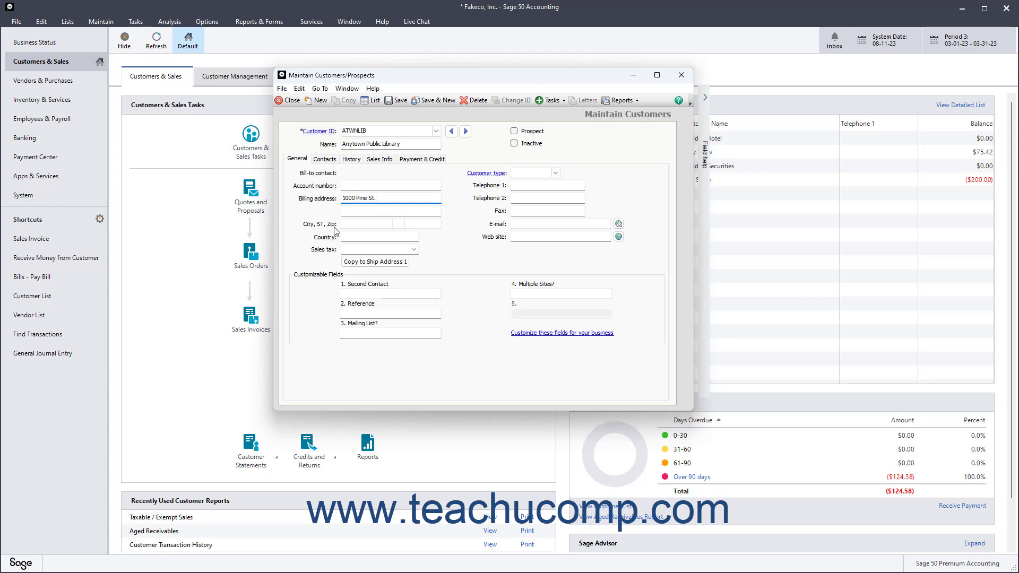
pyautogui.click(347, 225)
pyautogui.write('Anytown')
pyautogui.press('Tab')
pyautogui.write('MI')
pyautogui.press('Tab')
pyautogui.write('48000')
pyautogui.press('Tab')
pyautogui.write('US')
pyautogui.press('Tab')
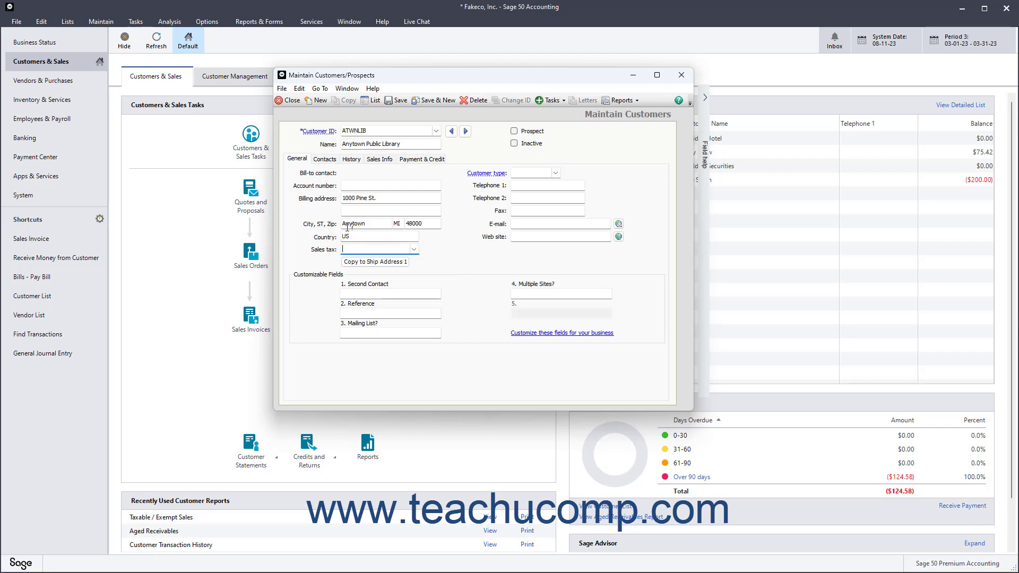
# Check the sales tax code list and leave the sales tax code empty
pyautogui.click(413, 249)
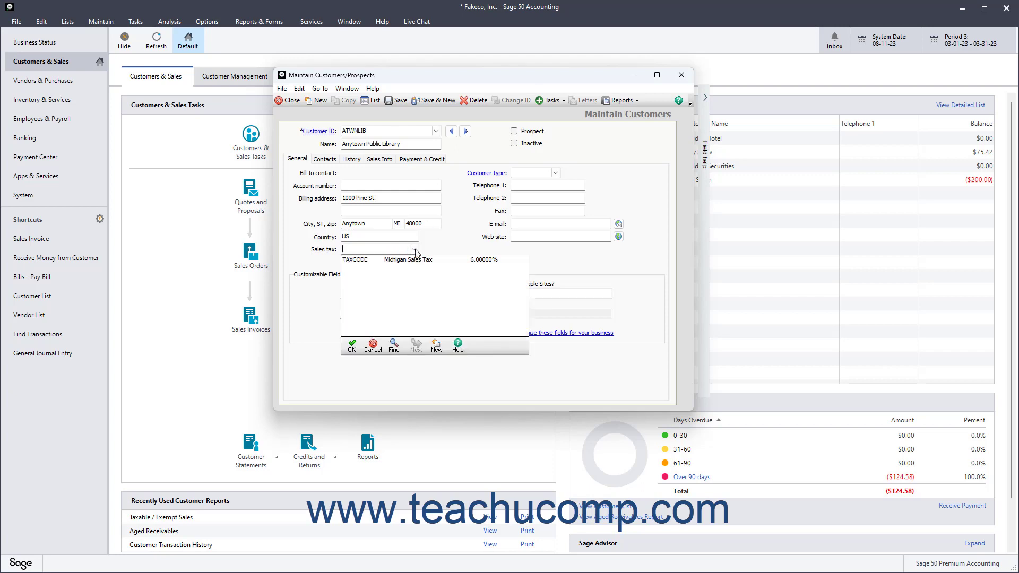
pyautogui.click(414, 249)
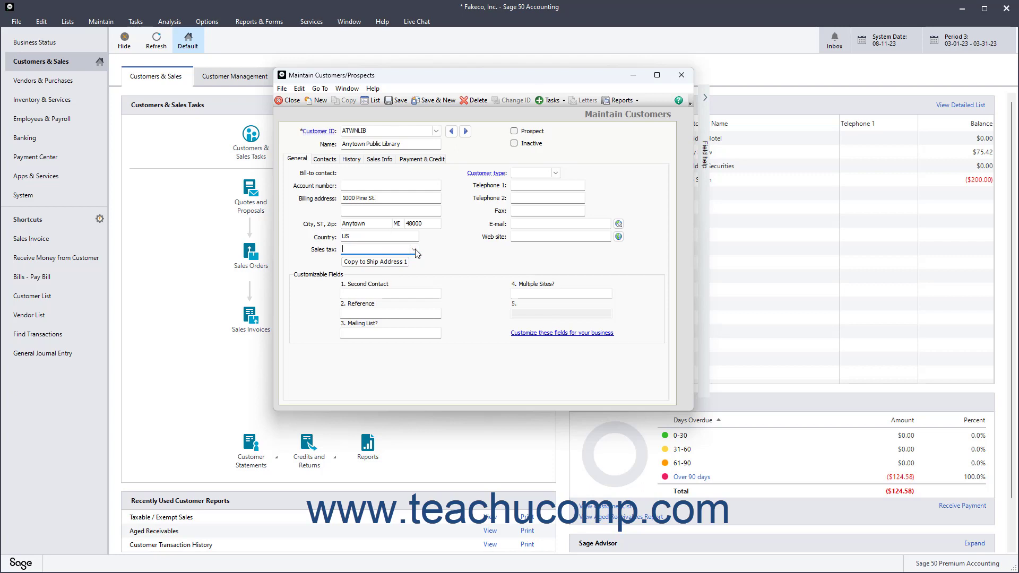
pyautogui.click(525, 173)
# Set customer type NONPROF and enter the library's telephone 1 and e-mail address
pyautogui.click(556, 175)
pyautogui.click(556, 175)
pyautogui.write('NONPROF')
pyautogui.press('Tab')
pyautogui.write('555-111-2222')
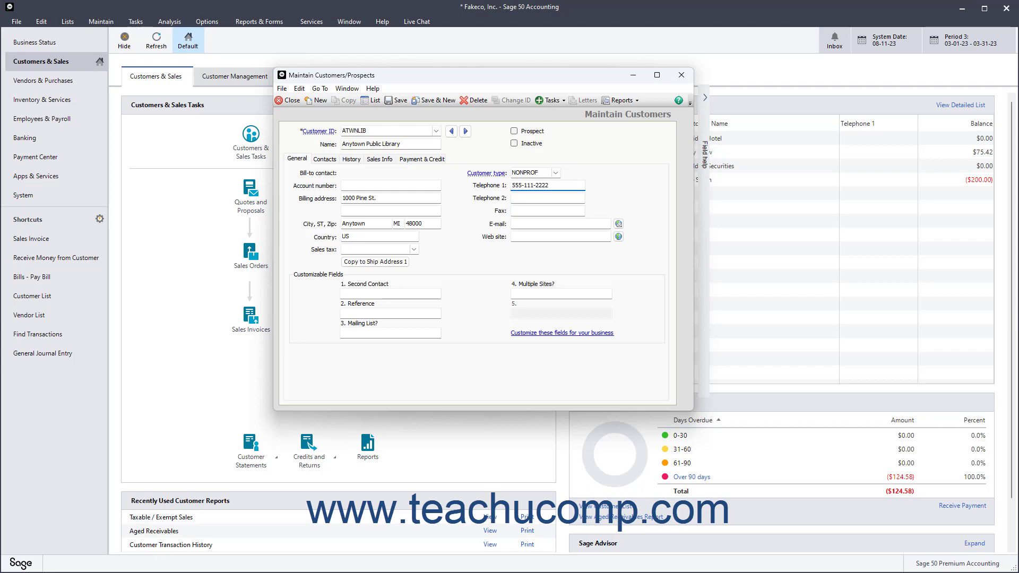
pyautogui.click(521, 210)
pyautogui.click(524, 223)
pyautogui.press('Tab')
# Copy the billing address to Ship Address 1 and enter the second contact's name
pyautogui.click(390, 265)
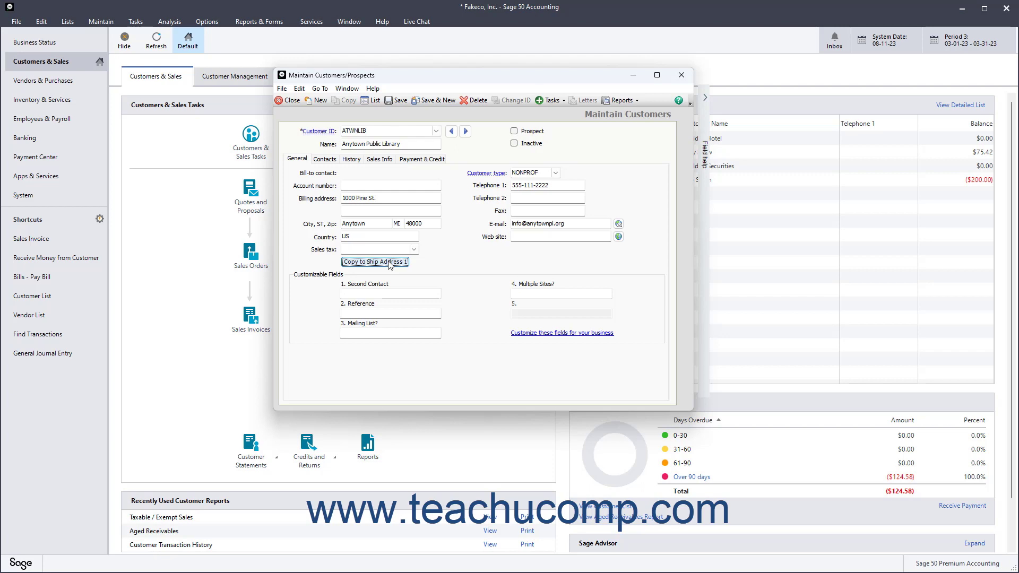
pyautogui.click(350, 292)
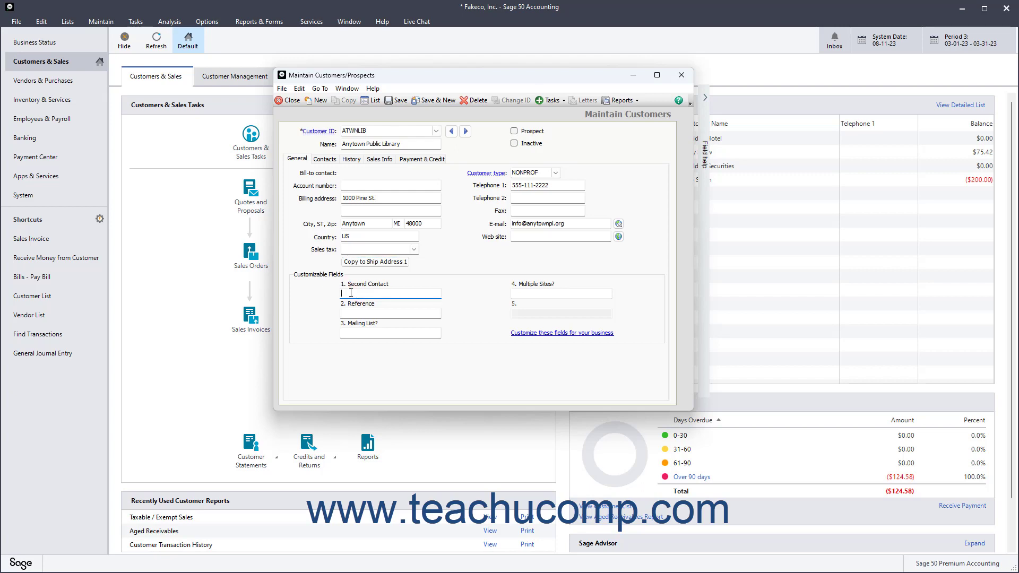
# On the Contacts page, enter the bill-to contact's title Ms., first and last name, and save it
pyautogui.click(324, 159)
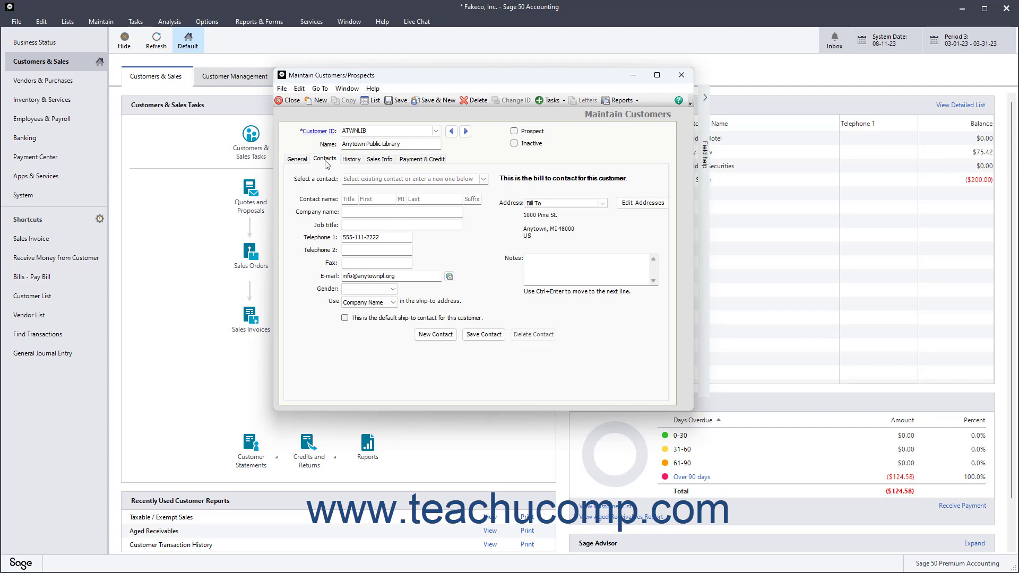
pyautogui.click(349, 199)
pyautogui.write('Ms.')
pyautogui.press('Tab')
pyautogui.write('Jane')
pyautogui.press('Tab')
pyautogui.press('Tab')
pyautogui.write('Smith')
pyautogui.press('Tab')
pyautogui.press('Tab')
pyautogui.press('Tab')
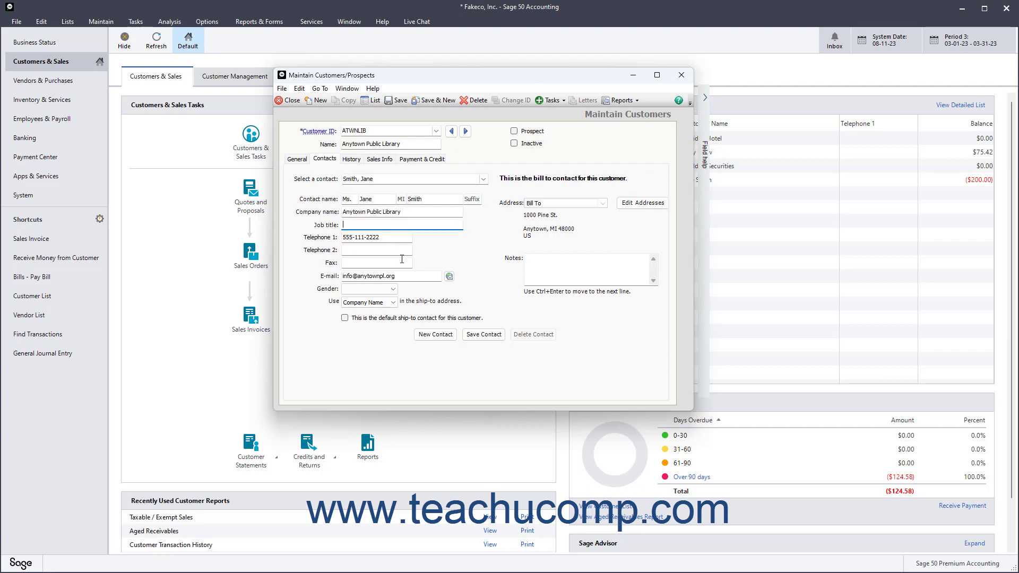
pyautogui.click(431, 335)
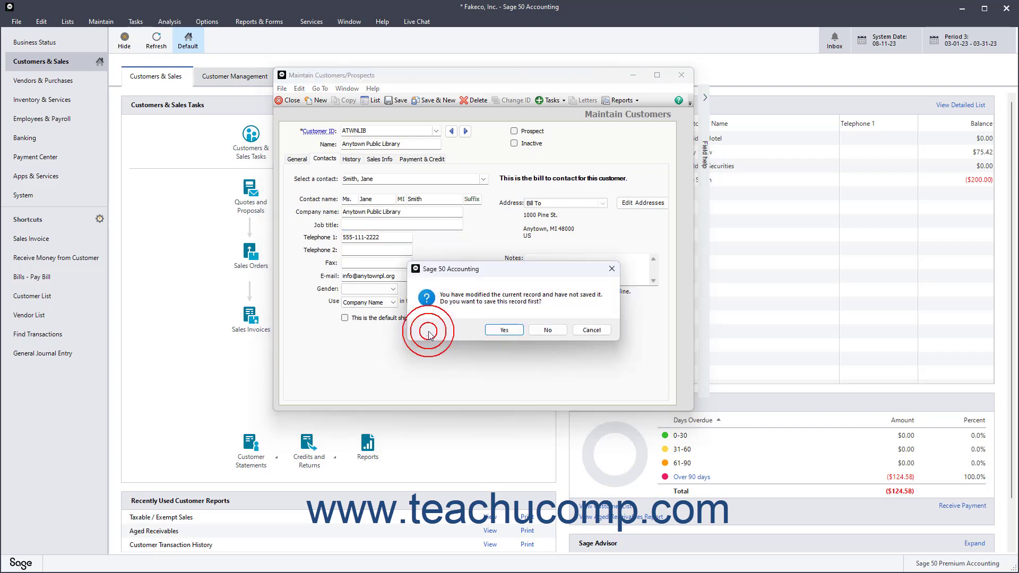
pyautogui.click(505, 329)
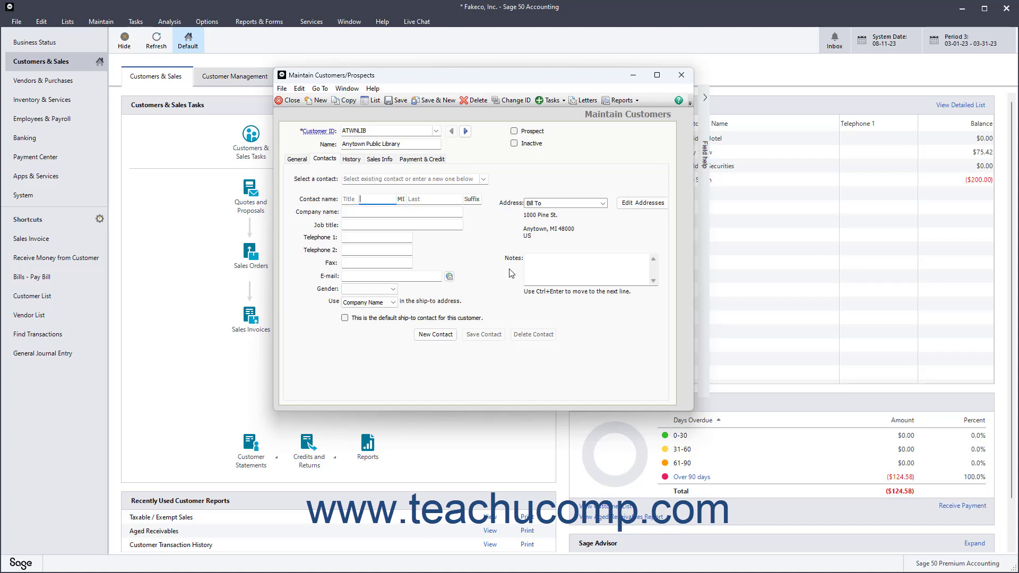
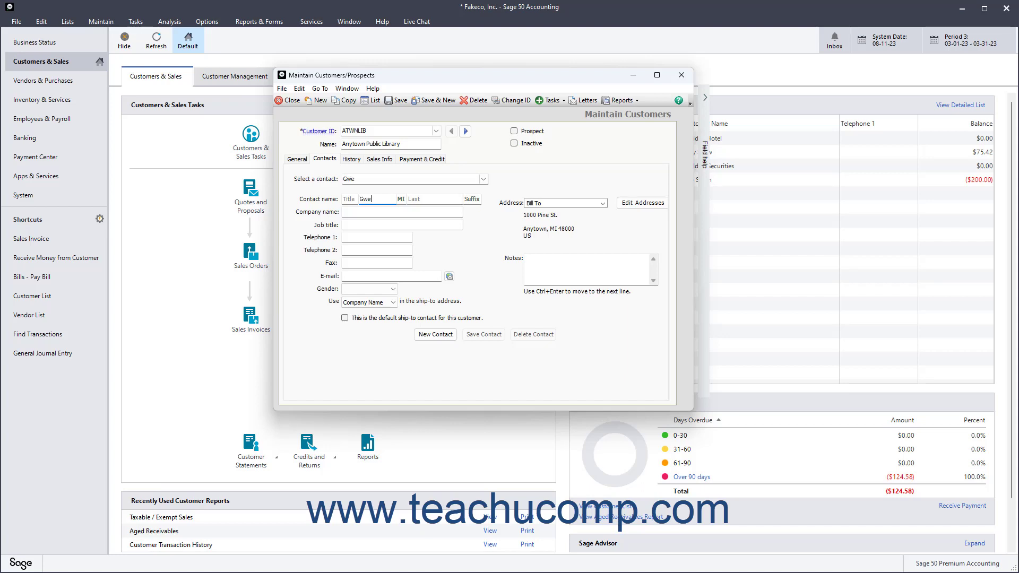
# Add the second contact's name, company Anytown Public Library and telephone, and save the contact
pyautogui.press('Tab')
pyautogui.press('Tab')
pyautogui.press('Tab')
pyautogui.press('Tab')
pyautogui.write('Anytown Public Library')
pyautogui.press('Tab')
pyautogui.press('Tab')
pyautogui.write('555-111-2323')
pyautogui.click(373, 250)
pyautogui.click(487, 336)
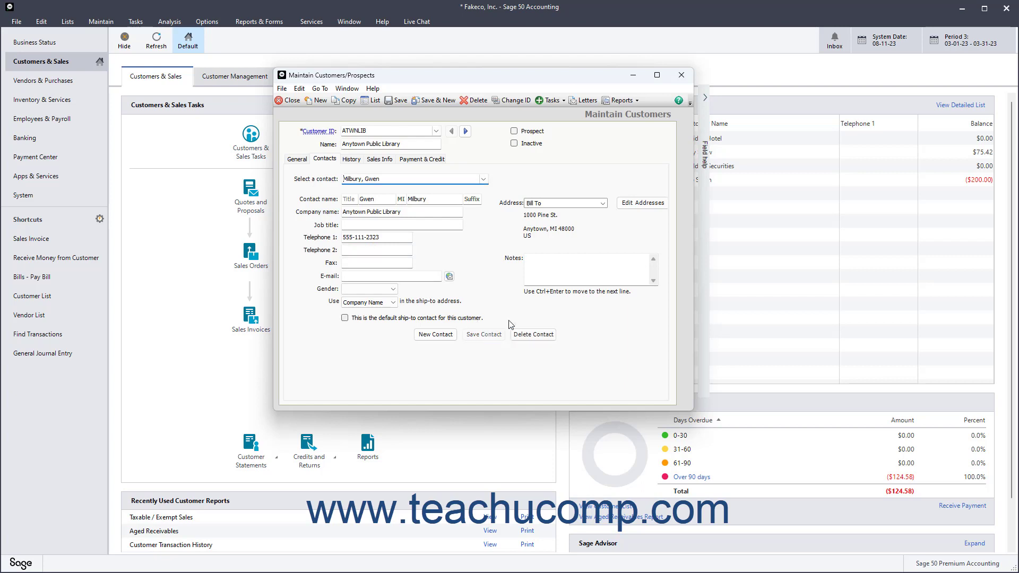
pyautogui.click(640, 207)
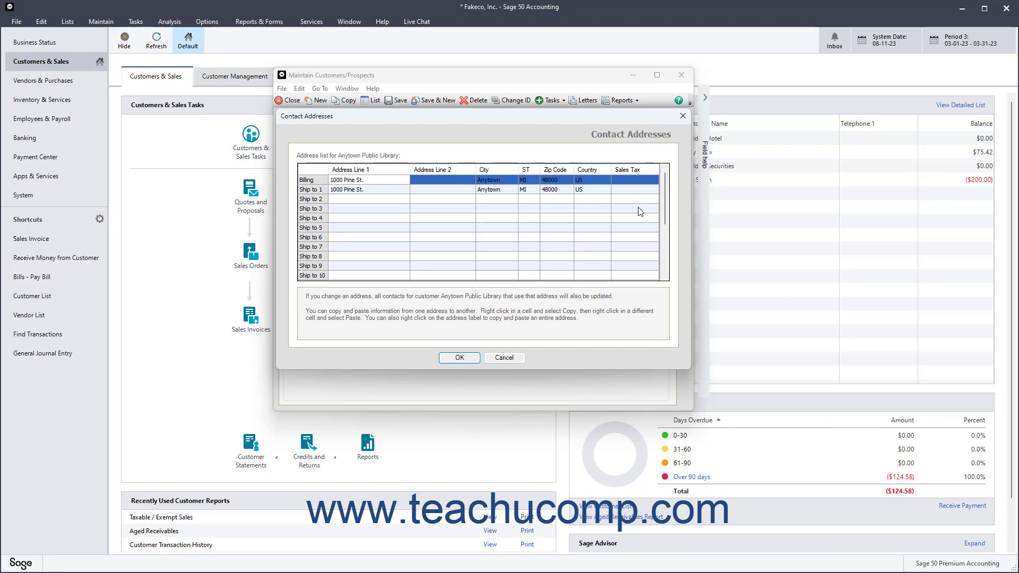
pyautogui.click(458, 359)
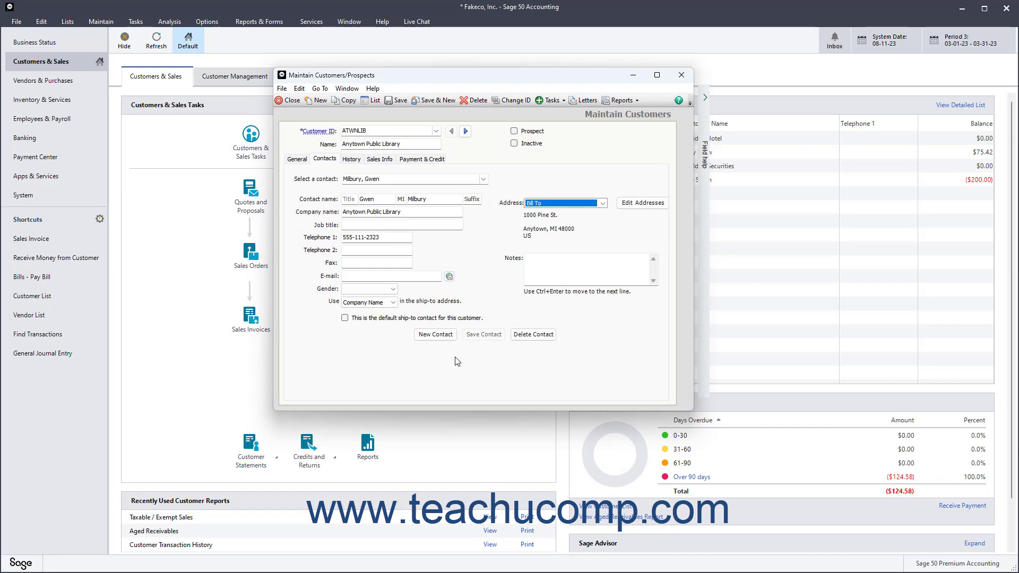
pyautogui.click(603, 204)
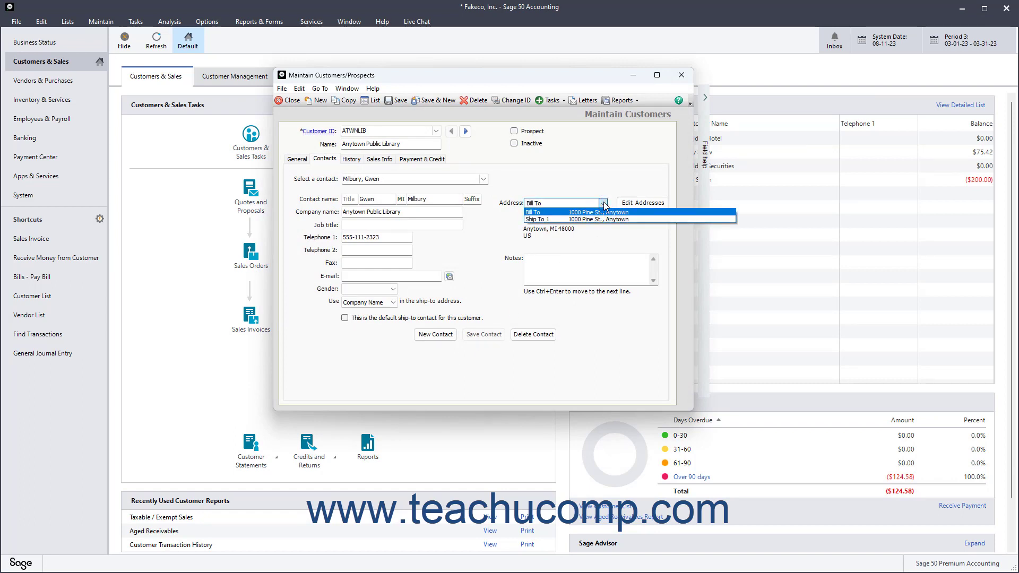
pyautogui.click(603, 203)
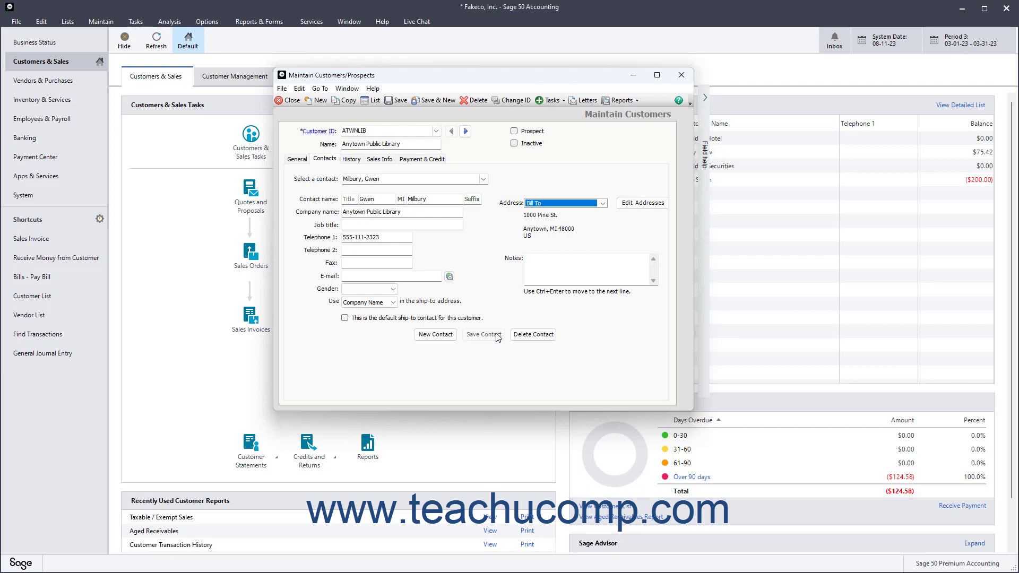
# Switch the contact shown from the second contact to the bill-to contact
pyautogui.click(484, 179)
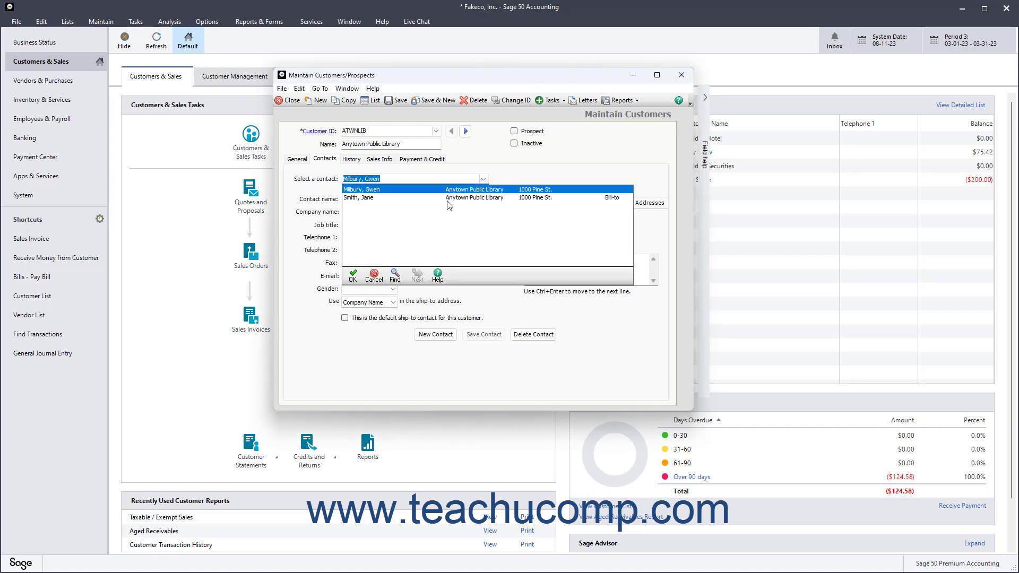
pyautogui.click(461, 189)
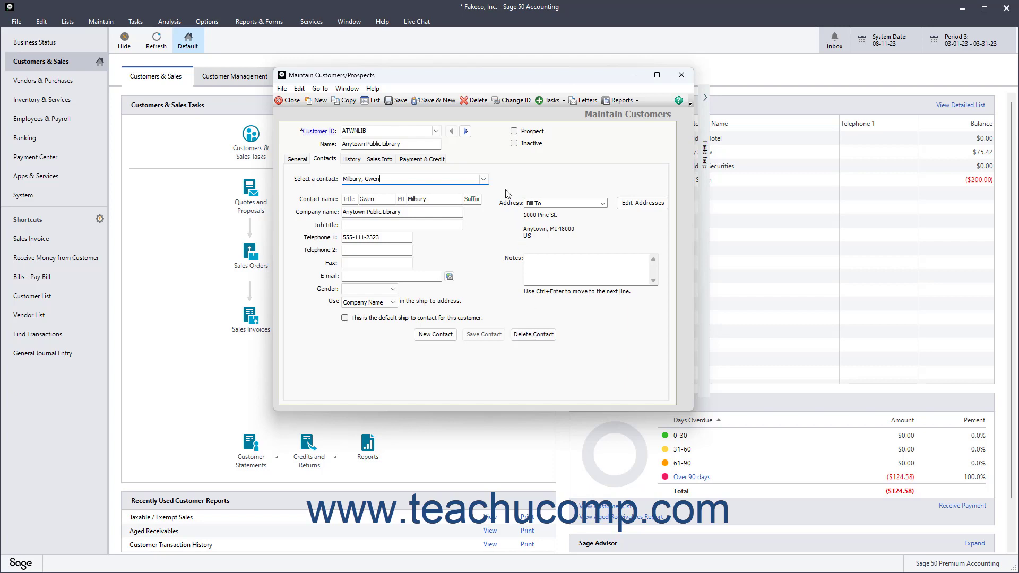
pyautogui.click(483, 178)
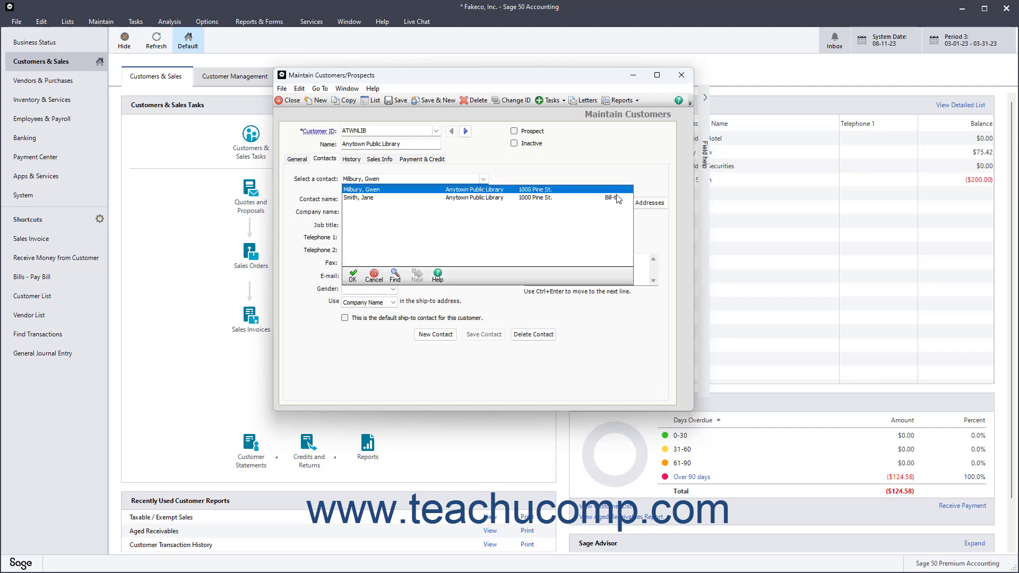
pyautogui.click(429, 196)
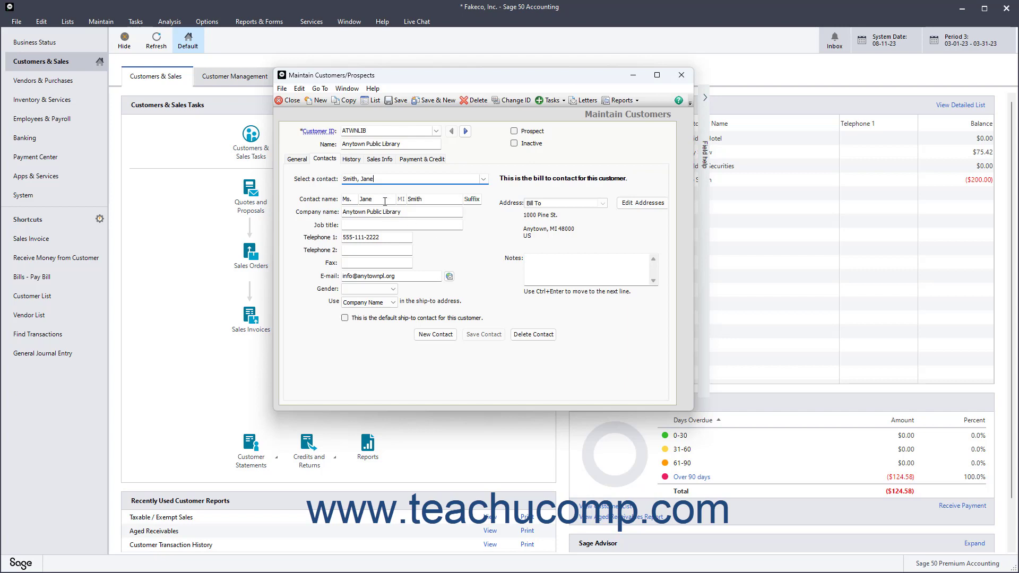
# Open the History page, review Customer Beginning Balances, and close it without entering invoices
pyautogui.click(351, 159)
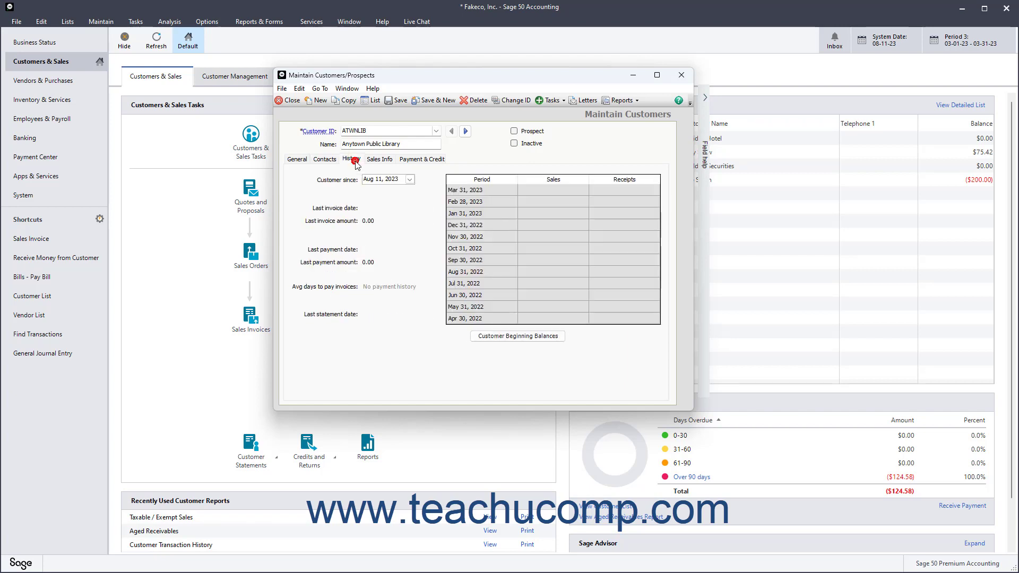
pyautogui.click(504, 339)
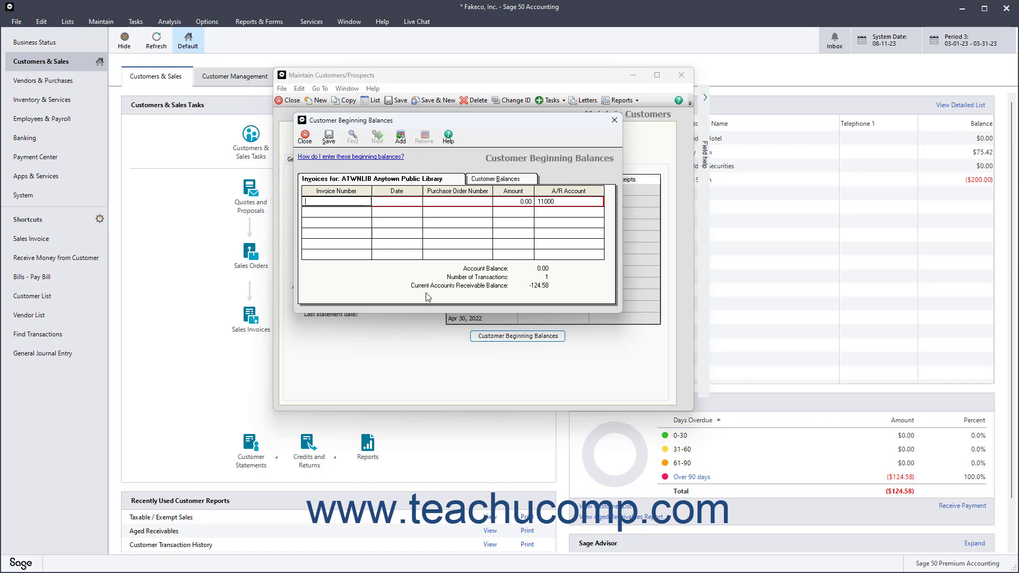
pyautogui.click(306, 139)
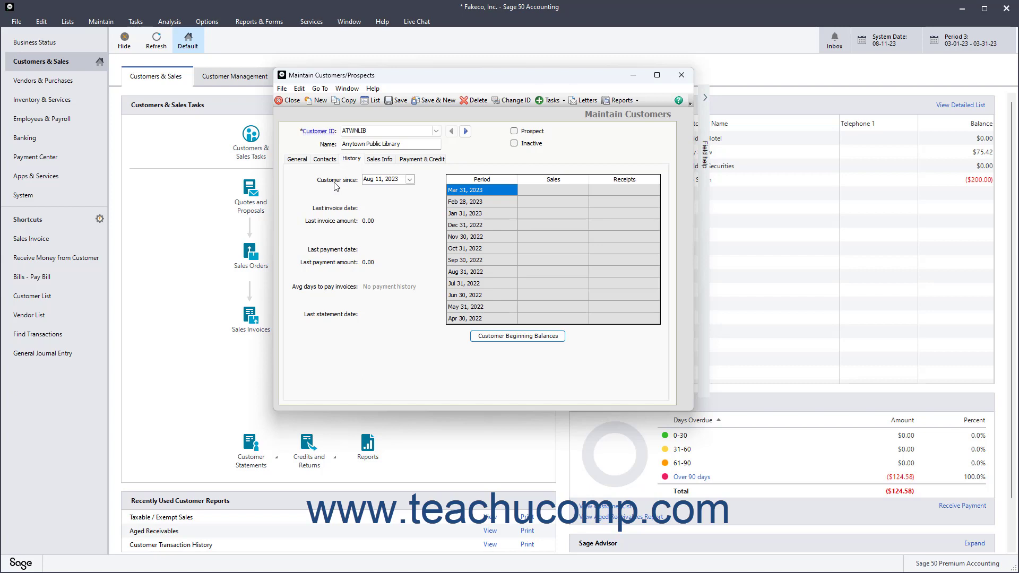
# On Sales Info, leave the sales rep blank and keep 40600 as the GL sales account
pyautogui.click(374, 162)
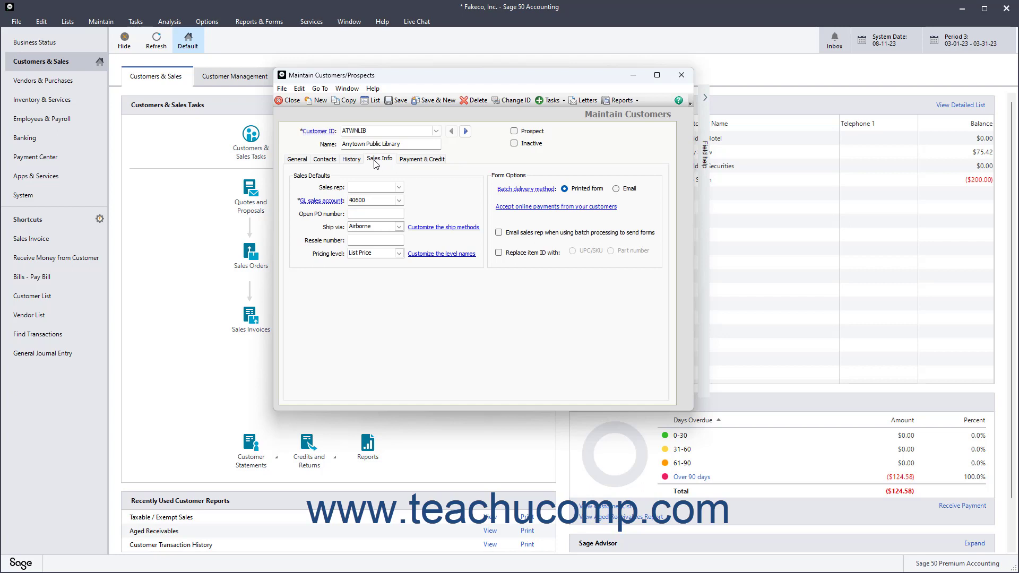
pyautogui.click(399, 187)
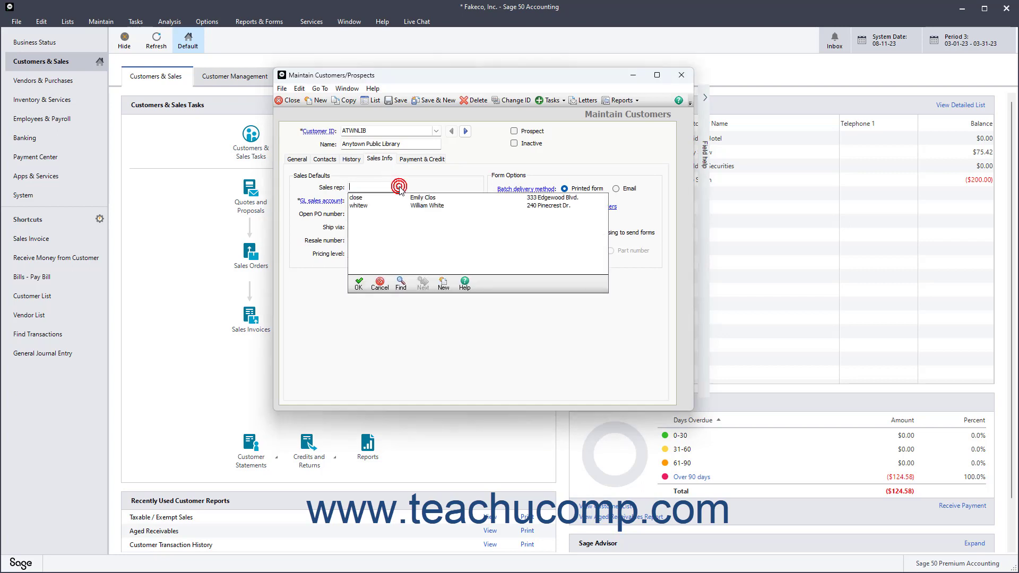
pyautogui.click(399, 188)
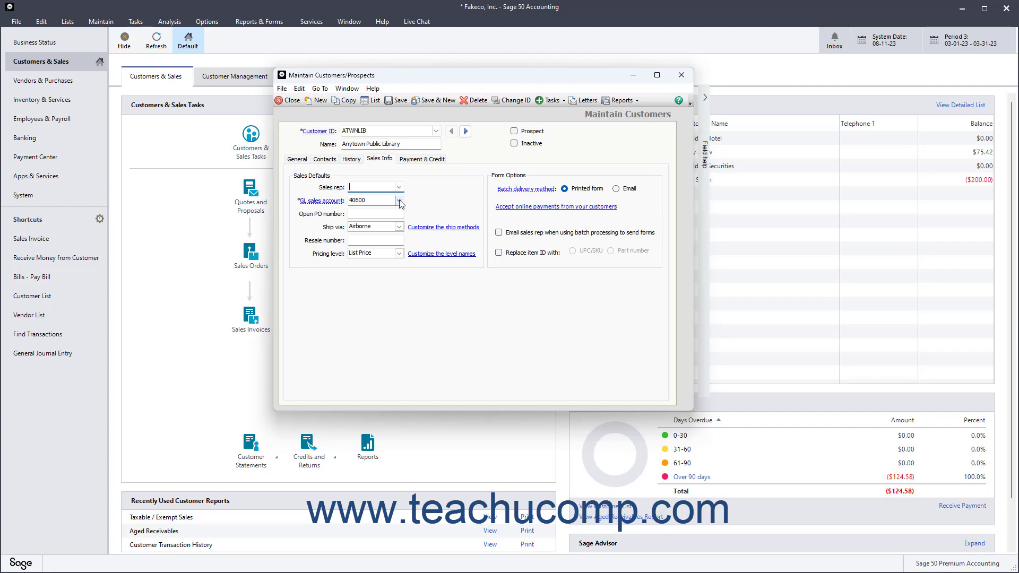
pyautogui.click(399, 201)
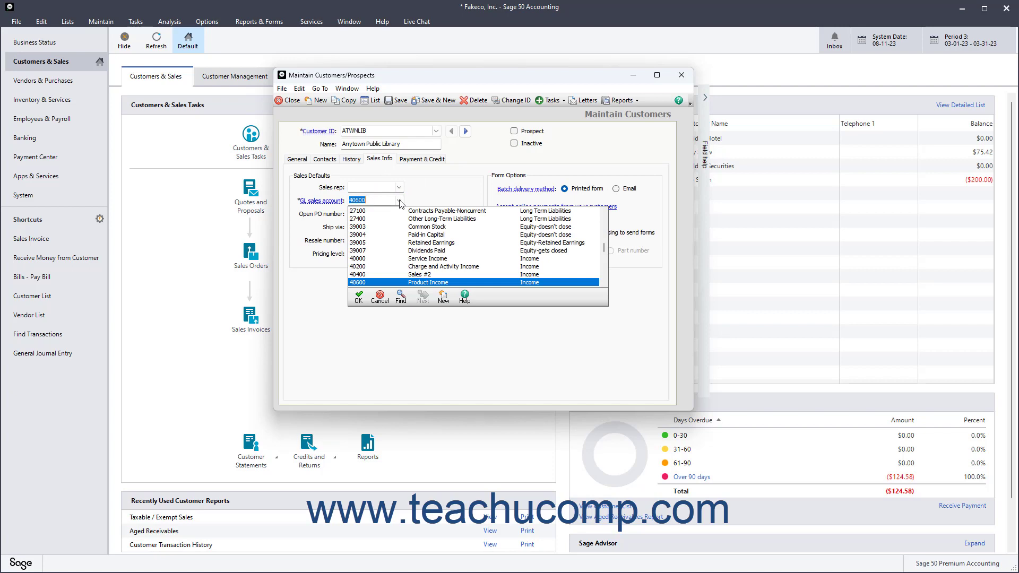
pyautogui.click(399, 202)
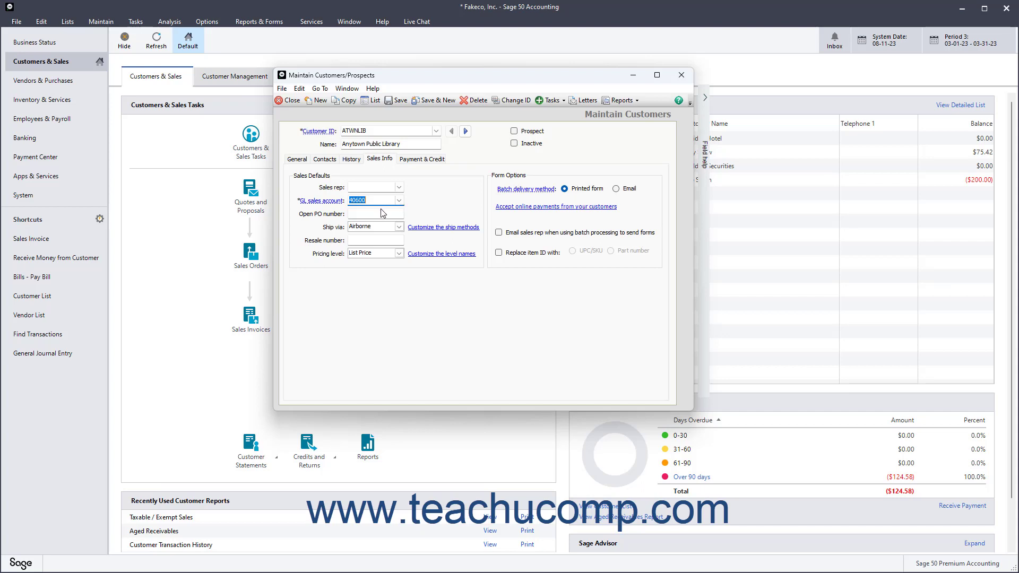
pyautogui.click(379, 212)
# Set Ship via to Hand Deliver and keep List Price as the pricing level
pyautogui.click(398, 227)
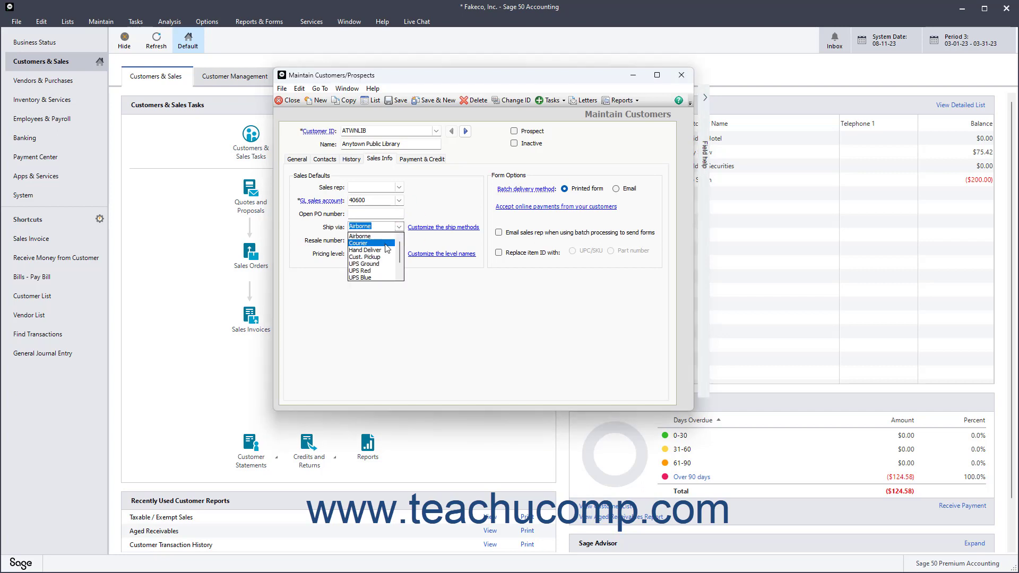
pyautogui.click(384, 250)
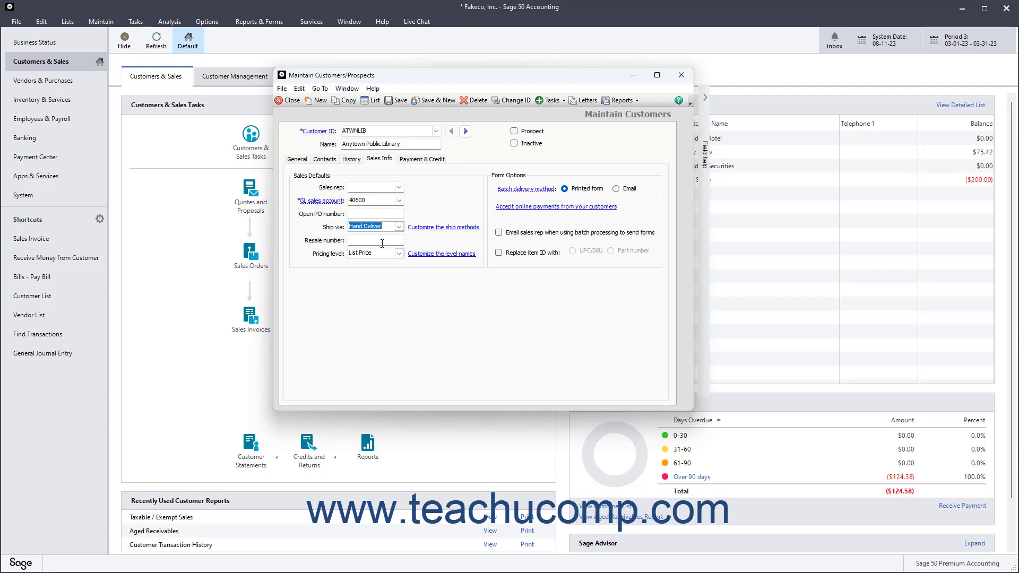
pyautogui.click(382, 243)
pyautogui.click(398, 254)
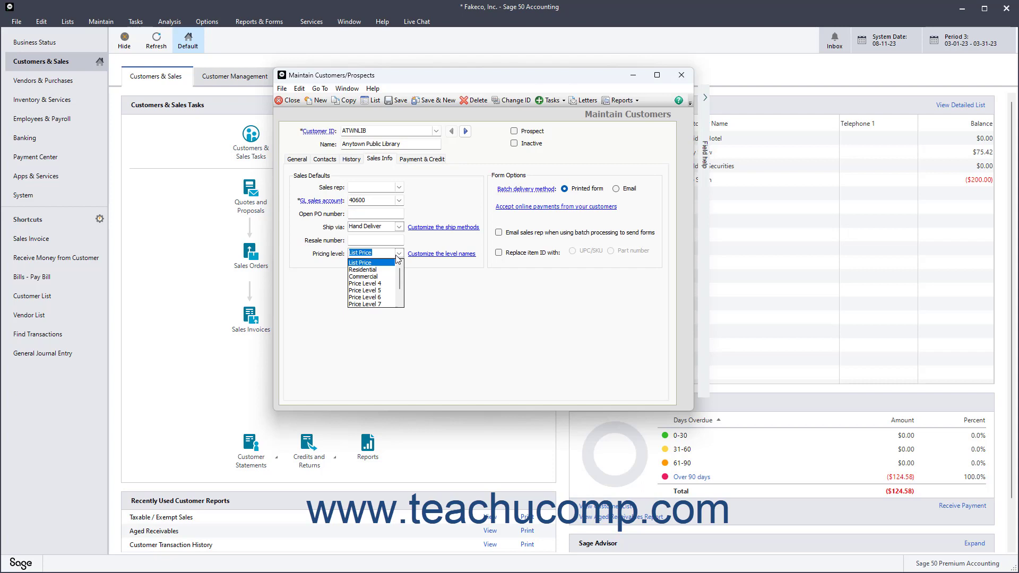
pyautogui.click(397, 258)
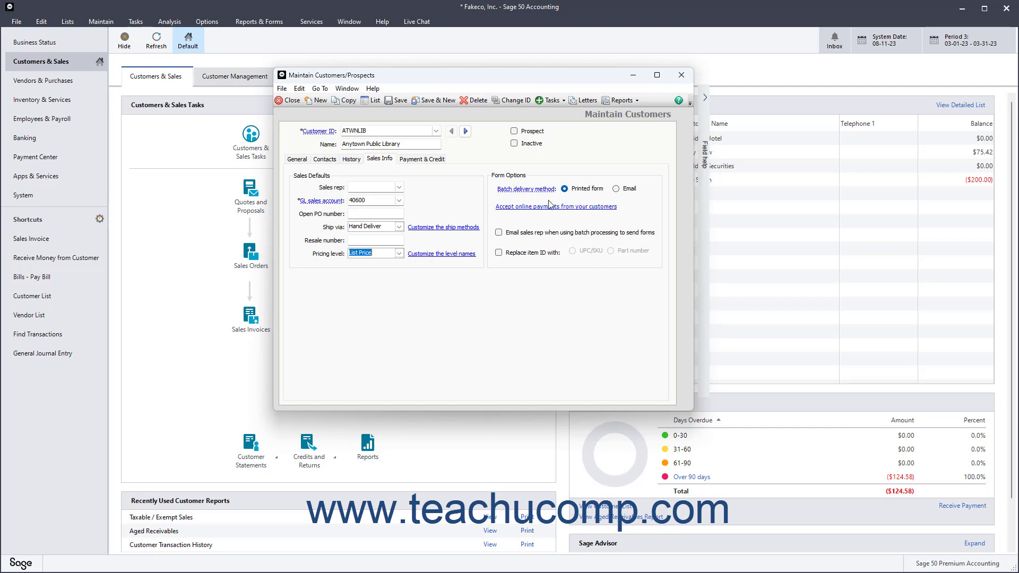
pyautogui.click(564, 190)
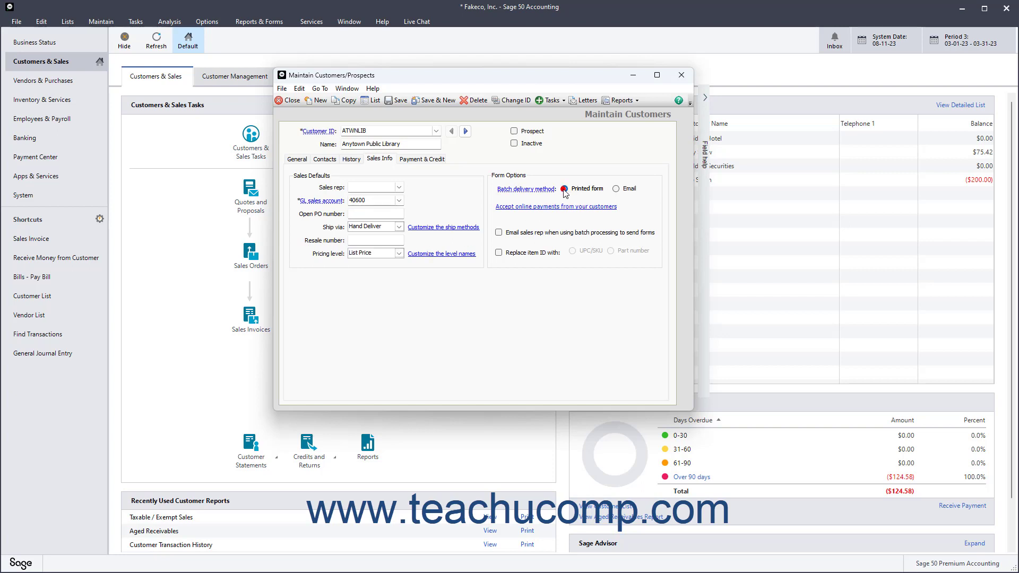
# Try e-mail batch delivery and sales-rep e-mailing, then settle on Printed form with no rep e-mail
pyautogui.click(617, 189)
pyautogui.click(565, 189)
pyautogui.click(618, 188)
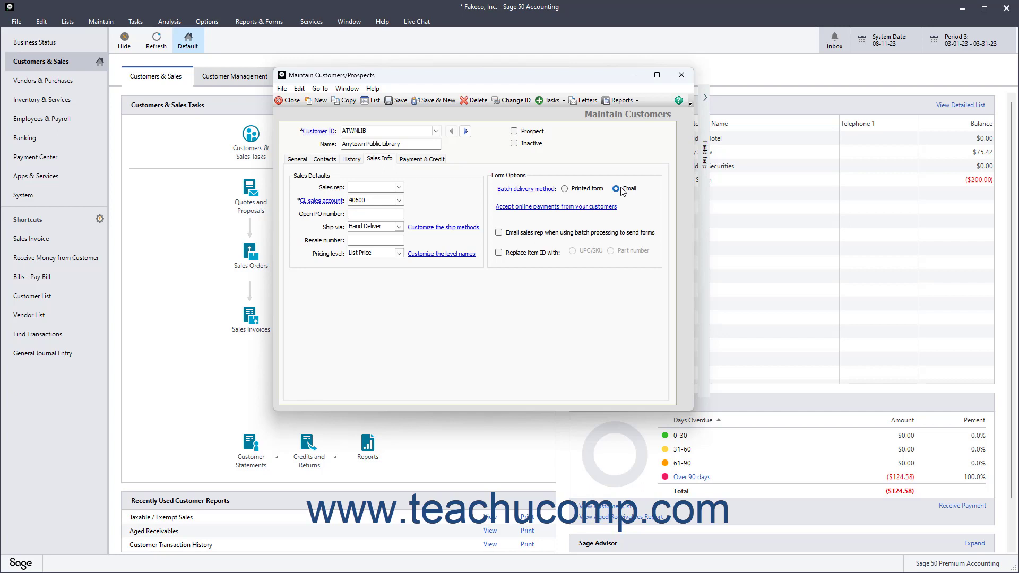
pyautogui.click(499, 233)
pyautogui.click(499, 234)
pyautogui.click(566, 190)
# Enable Replace item ID with and choose UPC/SKU
pyautogui.click(500, 253)
pyautogui.click(573, 252)
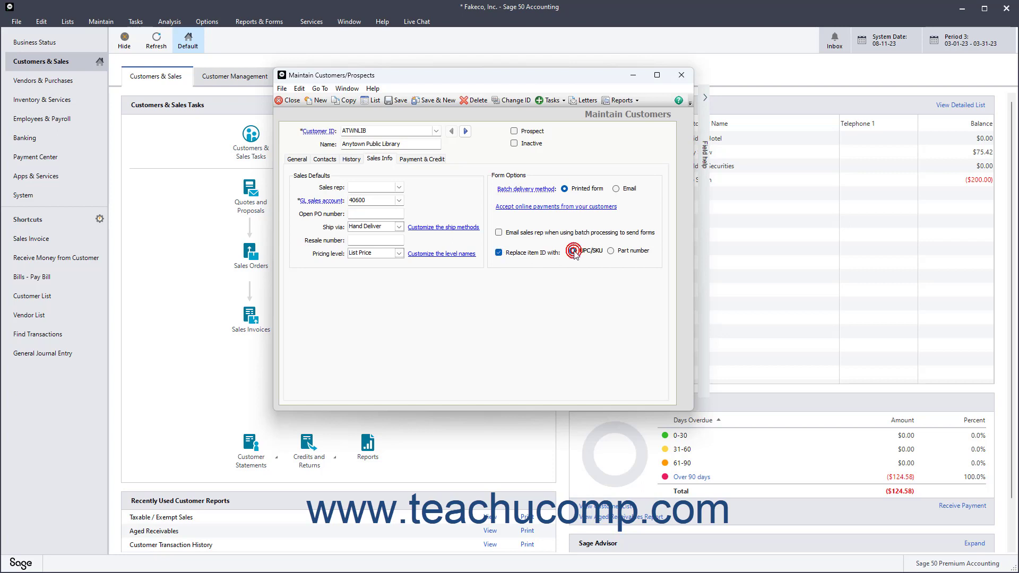
pyautogui.click(636, 252)
pyautogui.click(572, 252)
# Turn off item ID replacement; customize terms due the 25th of next month, no finance charges
pyautogui.click(499, 253)
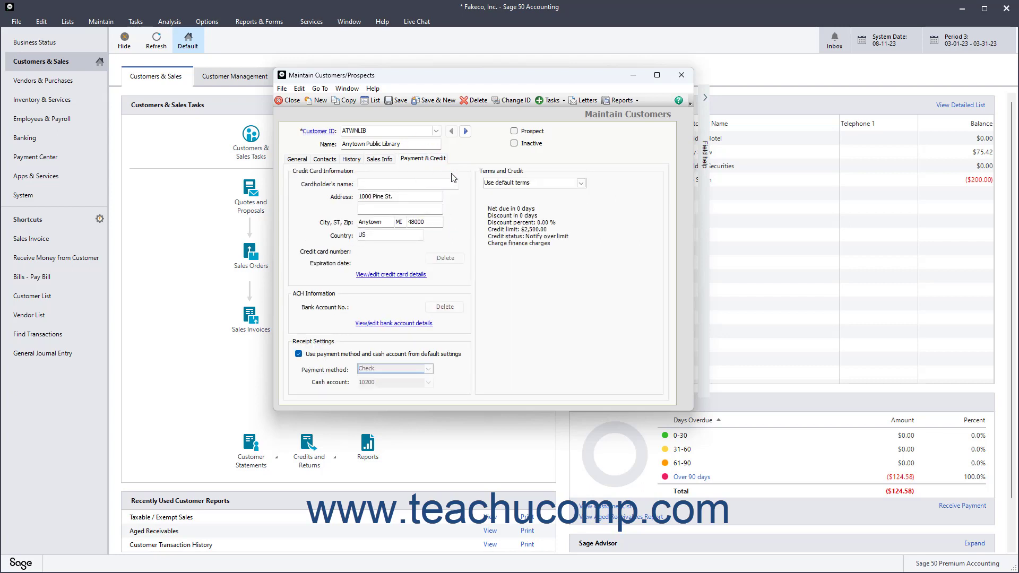
pyautogui.click(527, 183)
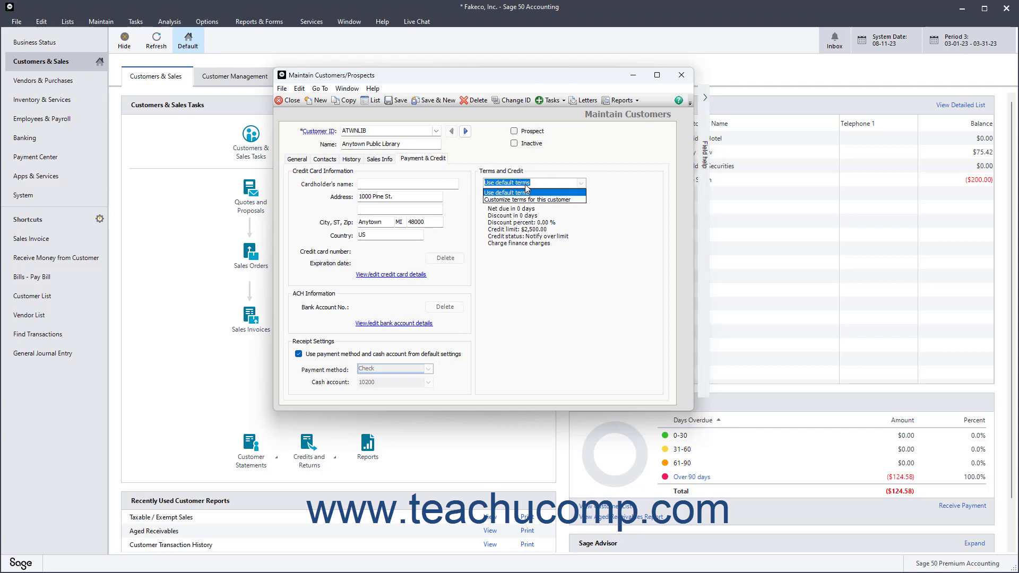
pyautogui.click(527, 200)
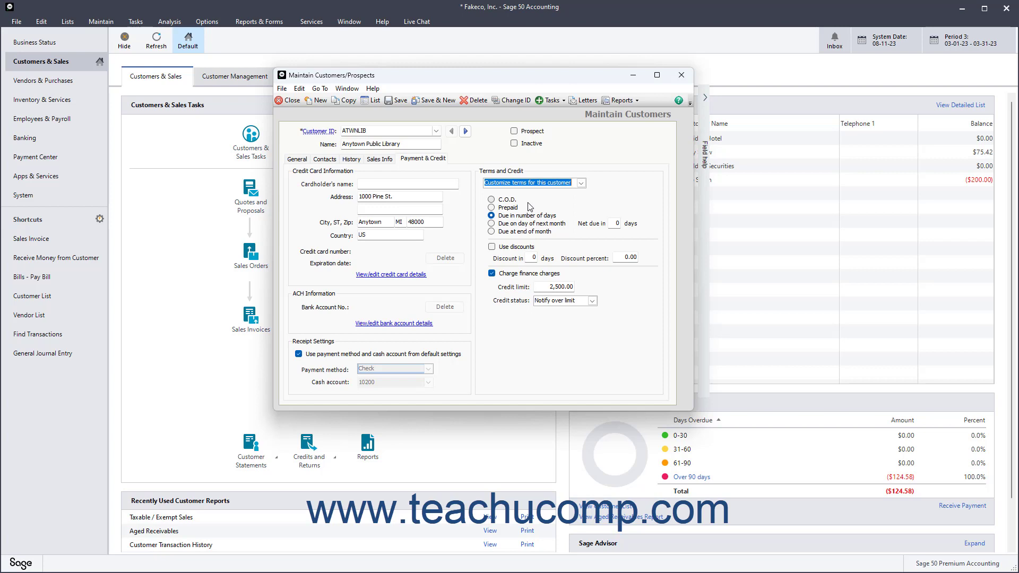
pyautogui.click(516, 223)
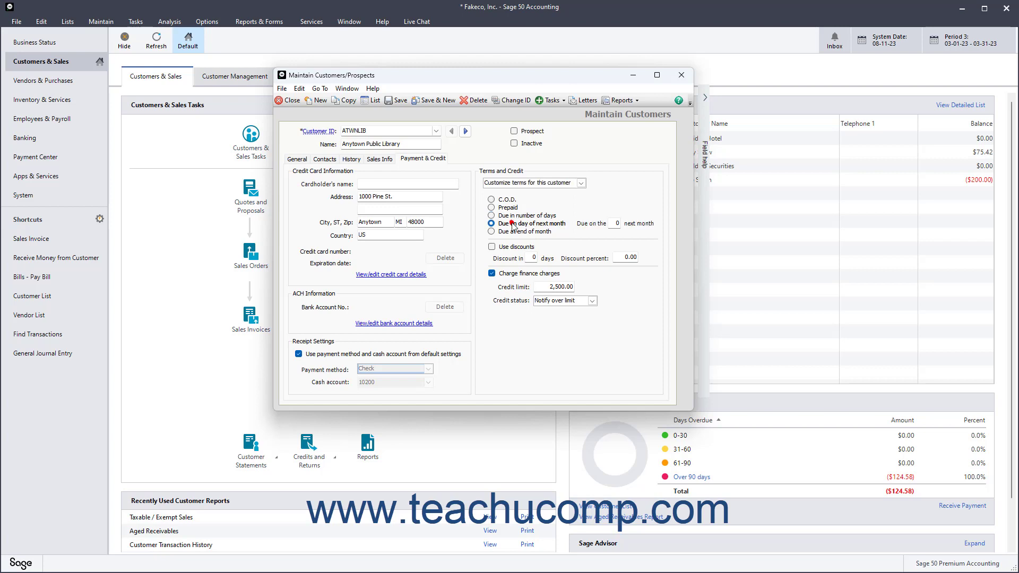
pyautogui.doubleClick(614, 224)
pyautogui.write('25')
pyautogui.click(492, 274)
pyautogui.click(408, 184)
pyautogui.click(409, 196)
pyautogui.click(390, 275)
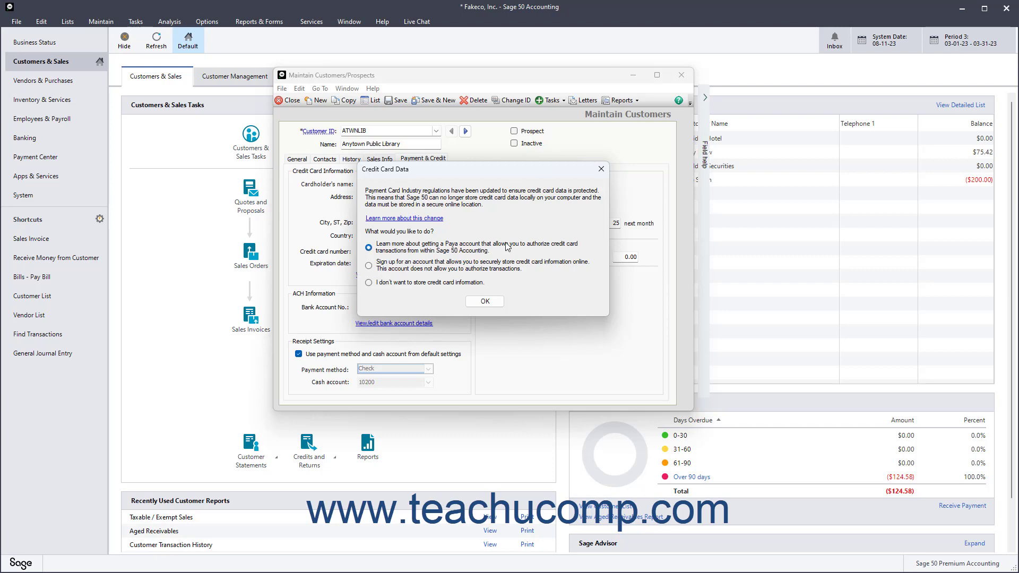
pyautogui.click(598, 171)
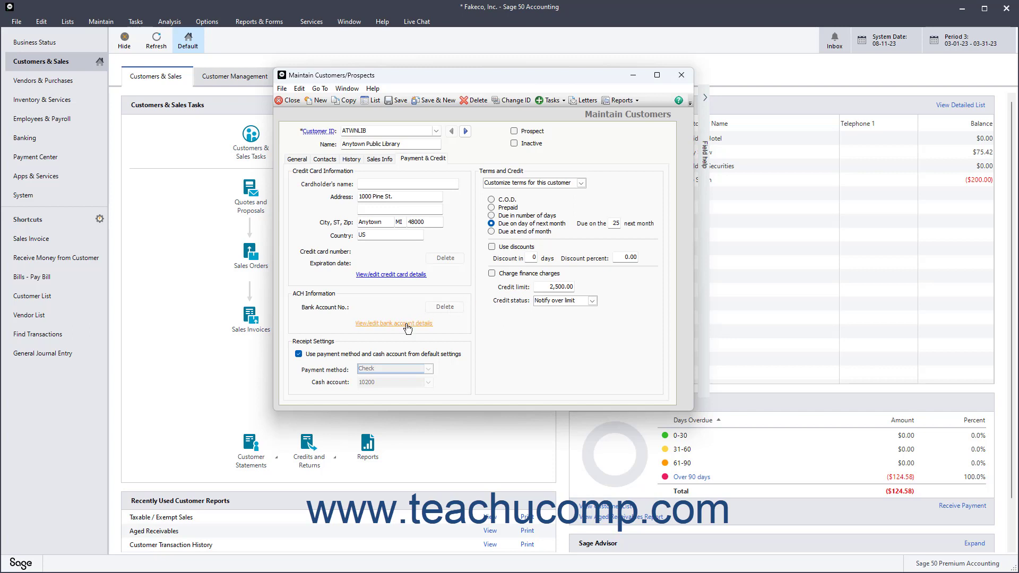
pyautogui.click(406, 325)
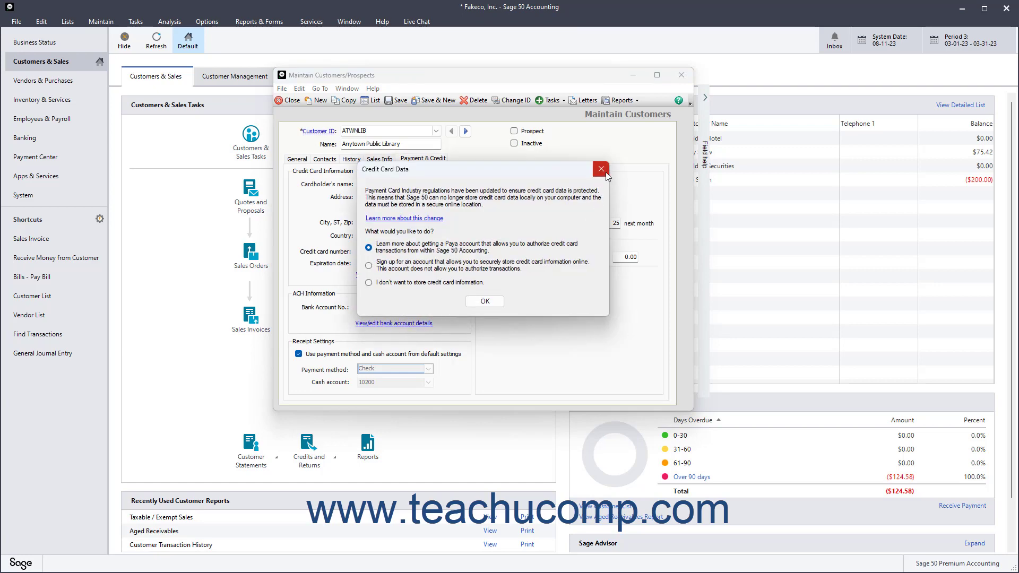
pyautogui.click(600, 169)
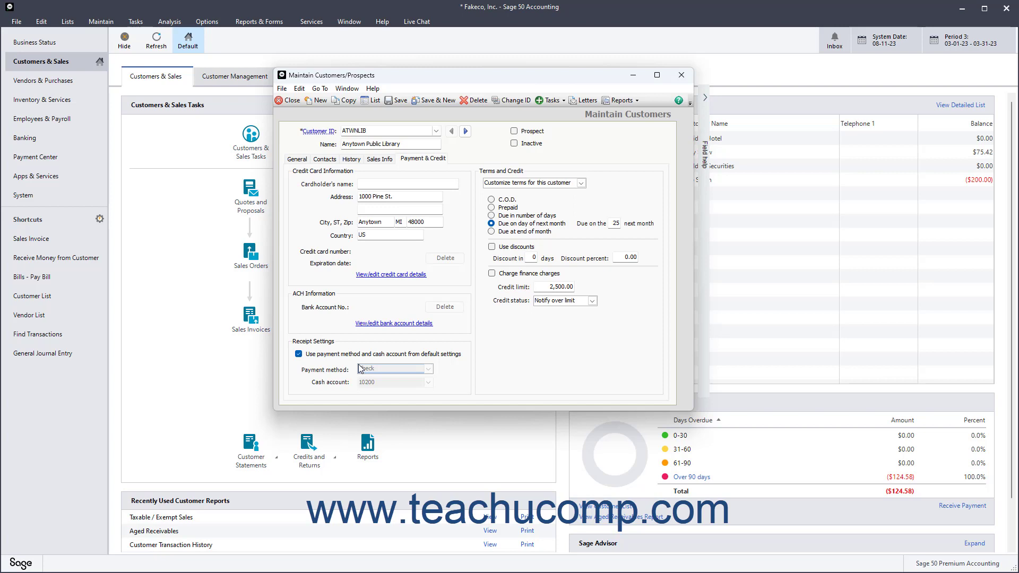
pyautogui.click(299, 354)
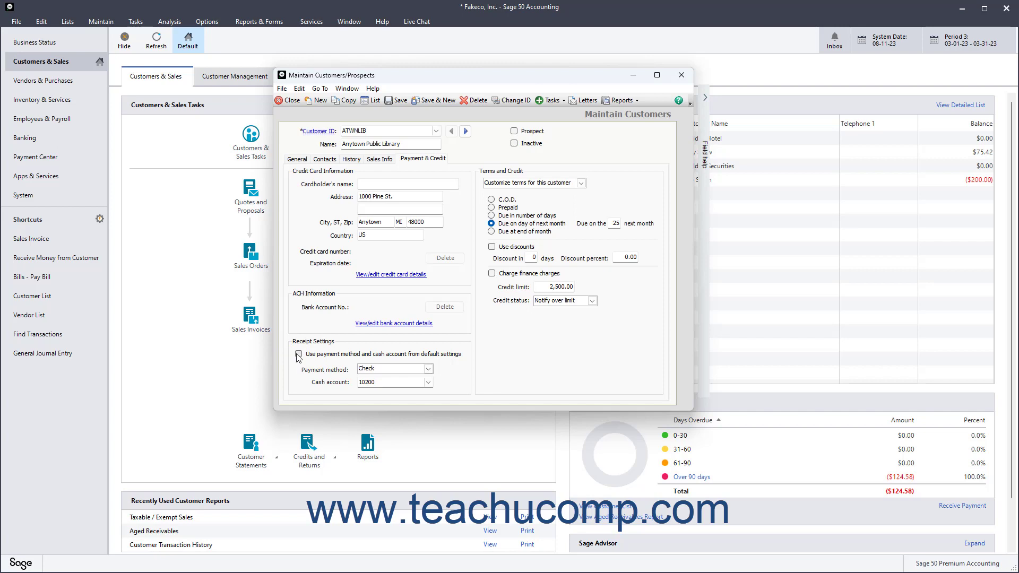
pyautogui.click(429, 369)
pyautogui.click(429, 369)
pyautogui.click(428, 382)
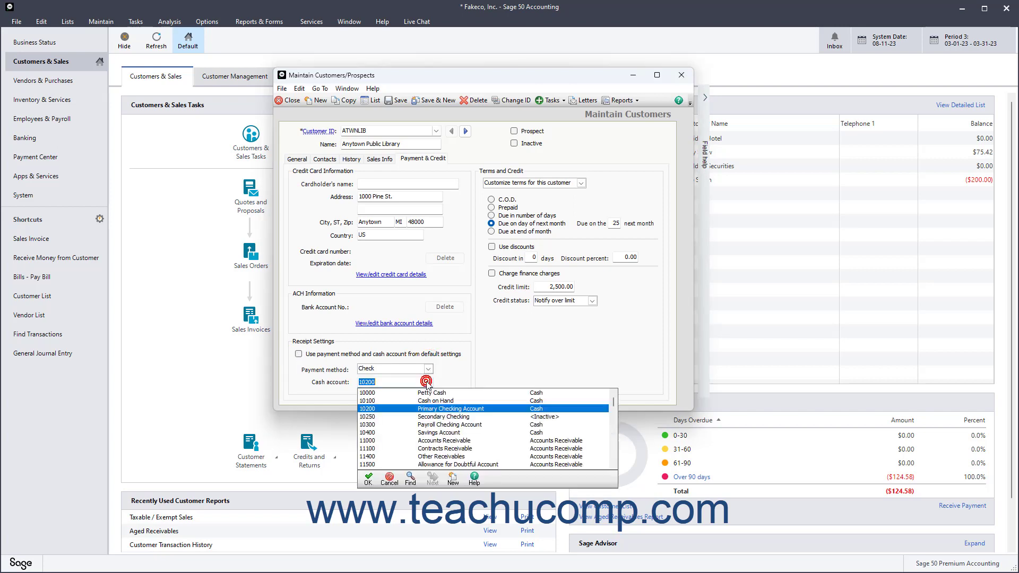
pyautogui.click(428, 382)
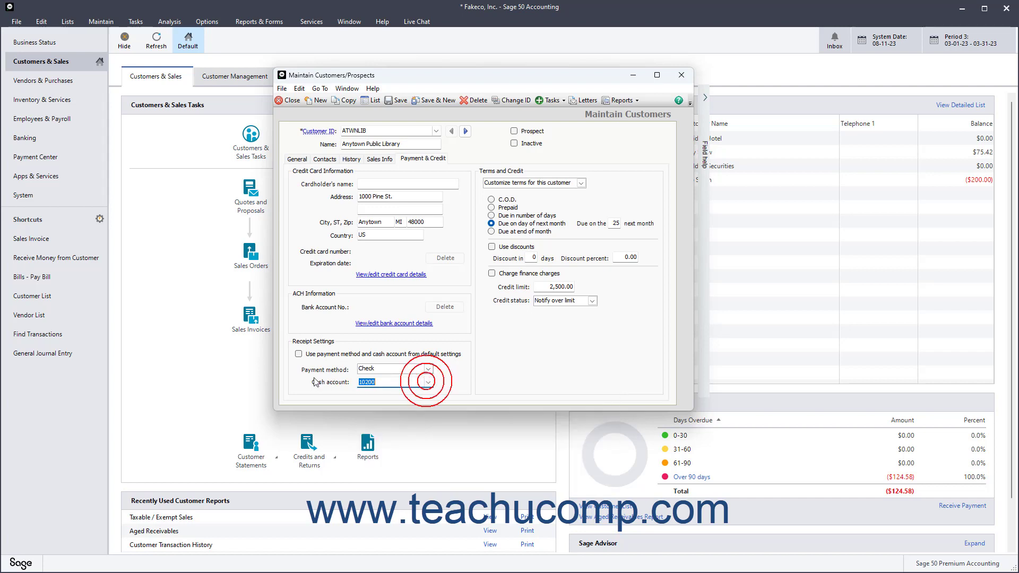
pyautogui.click(298, 355)
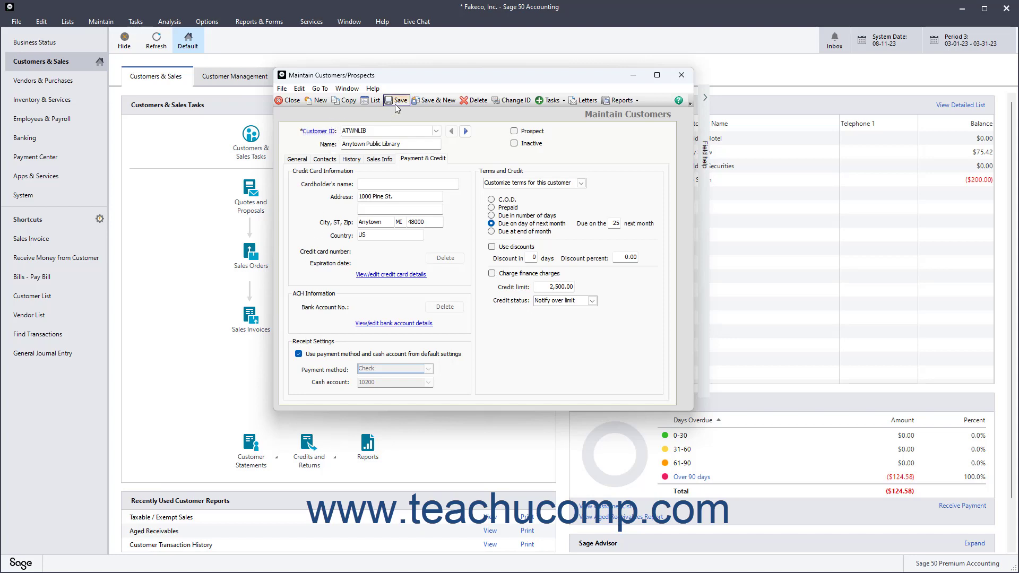
# Save the Anytown Public Library customer record with Save & New, leaving a blank customer form
pyautogui.click(432, 100)
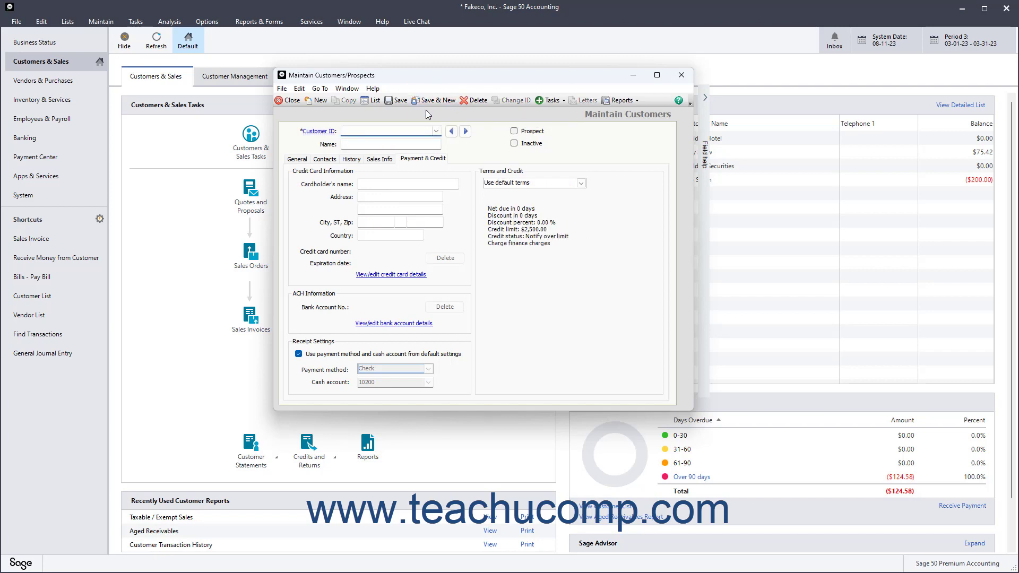